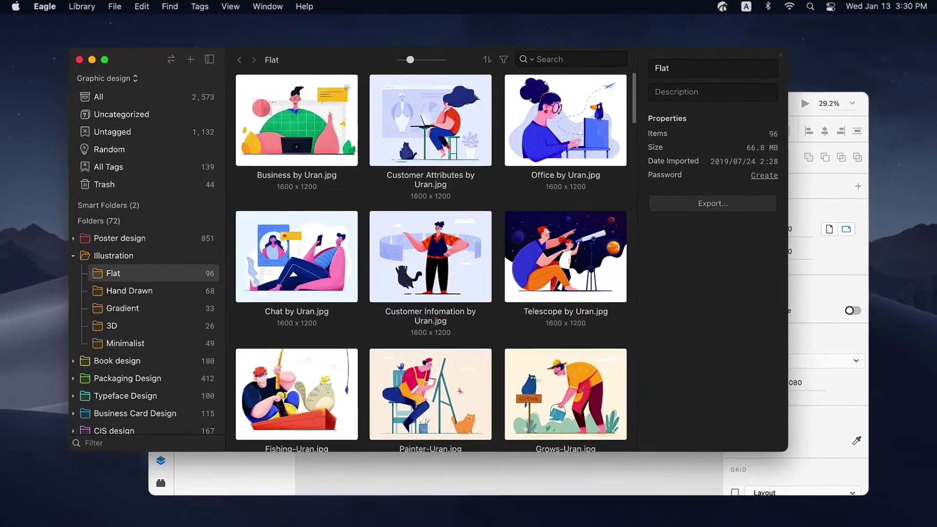
Fill the repeat grid on the Web 1920 – 1 artboard in Adobe XD with the first nine illustrations from the Flat folder.
left_click_drag(250, 109, 596, 408)
left_click_drag(290, 113, 391, 279)
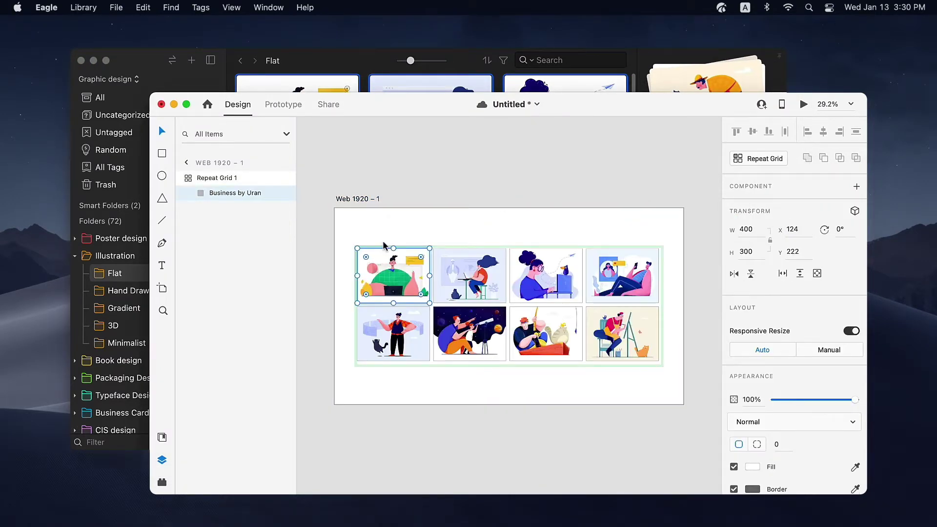
Copy the Business, Customer Attributes and Office illustrations from Eagle and paste them onto the Web 1920 – 2 artboard in Adobe XD.
left_click(352, 88)
right_click(389, 134)
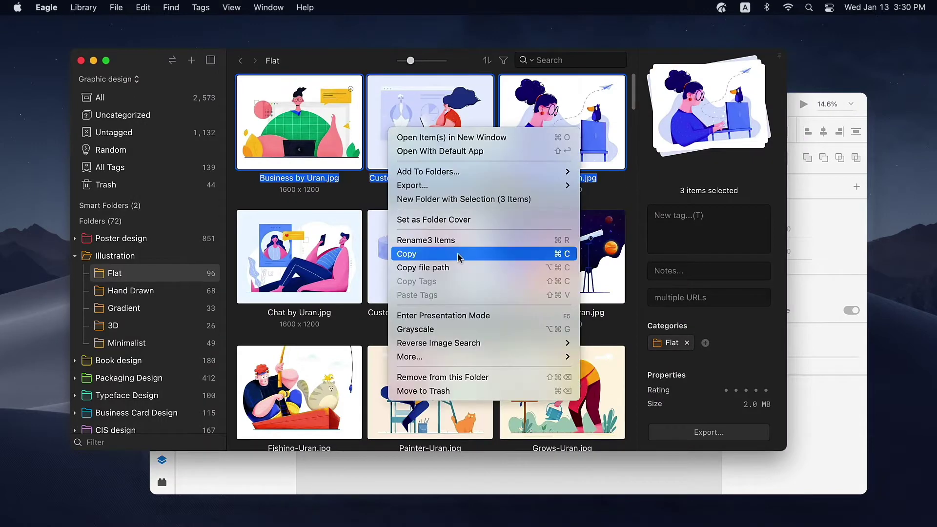
left_click(440, 253)
key("super+Tab")
right_click(385, 255)
left_click(409, 301)
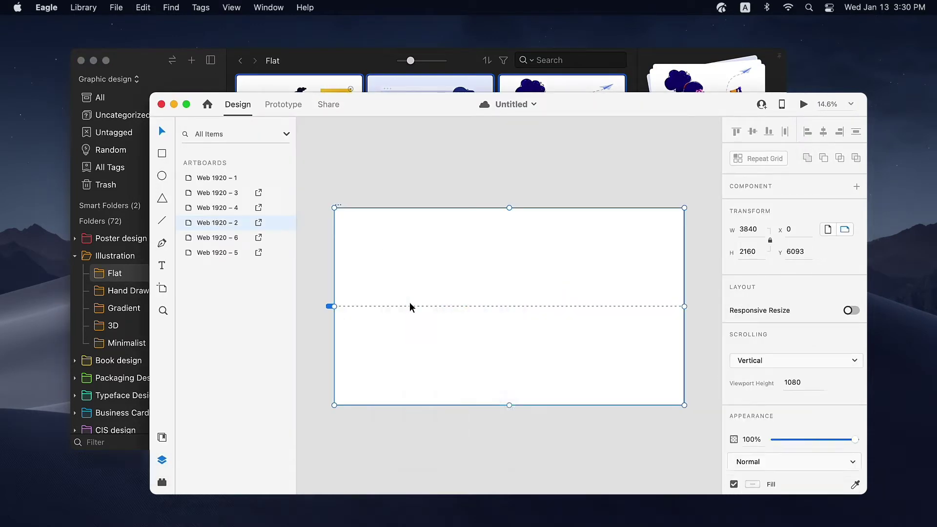
left_click(419, 250)
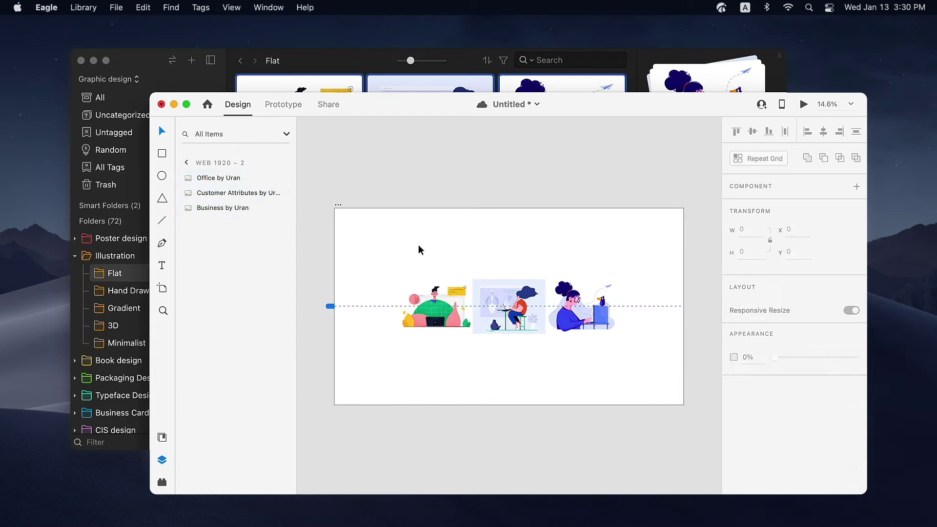
Switch back to Eagle and open Business by Uran.jpg from the Flat folder.
key("super+Tab")
left_click(315, 141)
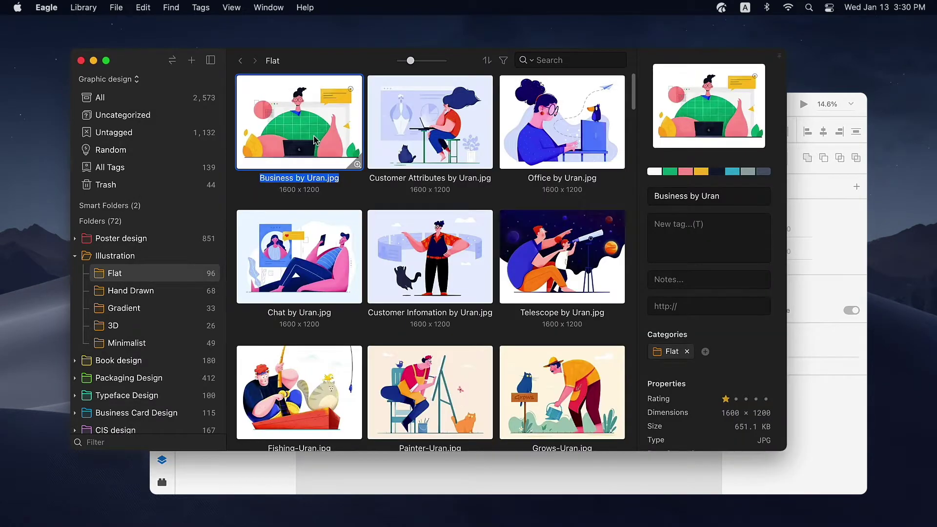
double_click(314, 137)
left_click_drag(674, 129, 389, 243)
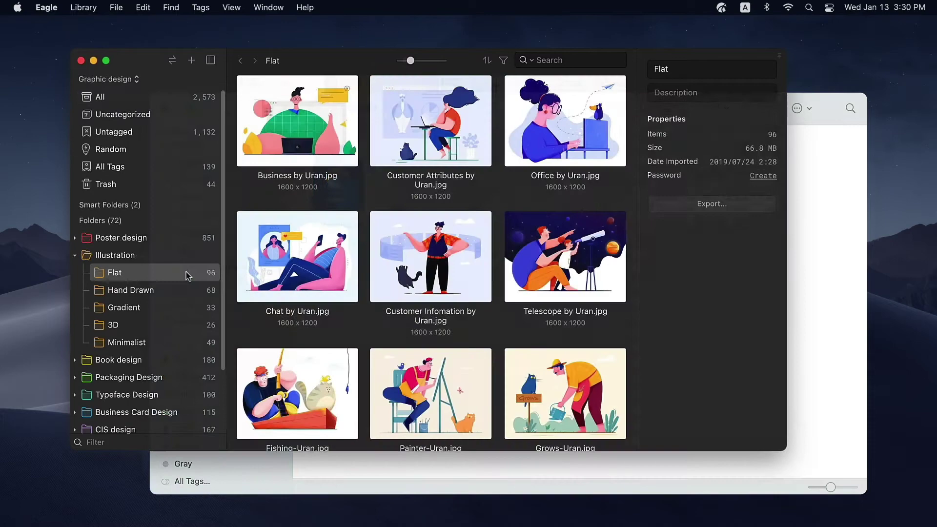
Export the Flat folder as Flat.eaglepack and save it in the Export folder.
right_click(187, 274)
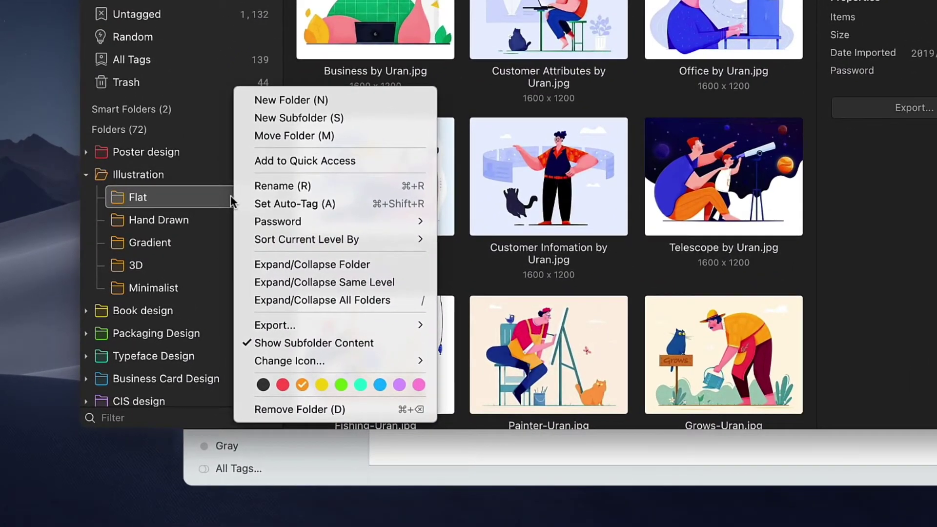
mouse_move(325, 323)
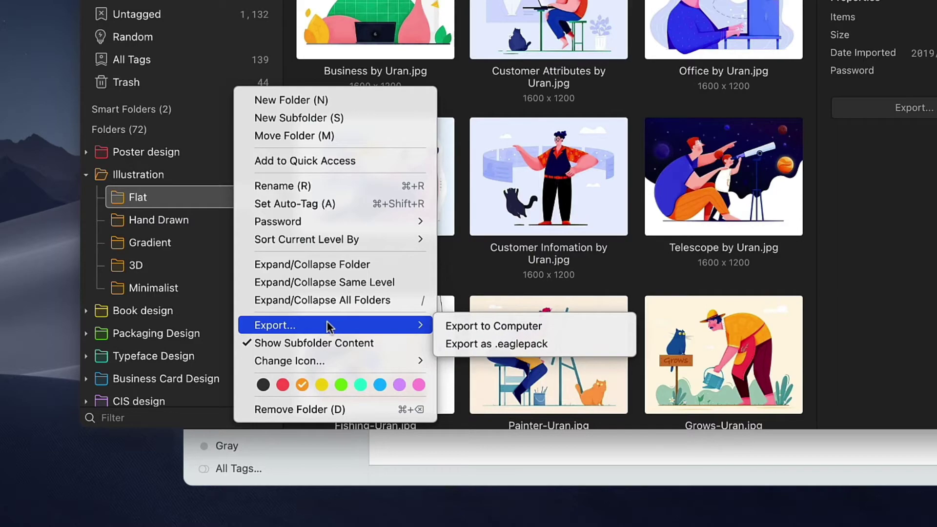
left_click(504, 343)
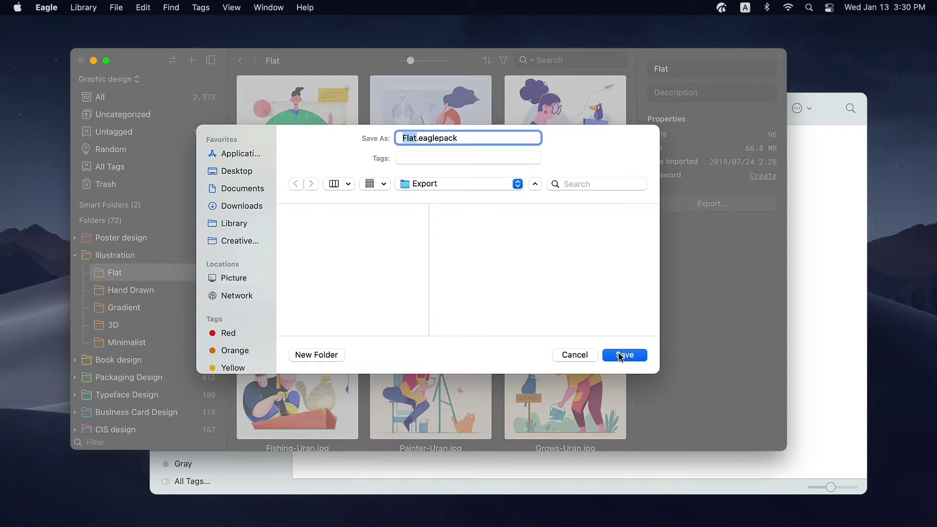
left_click(618, 355)
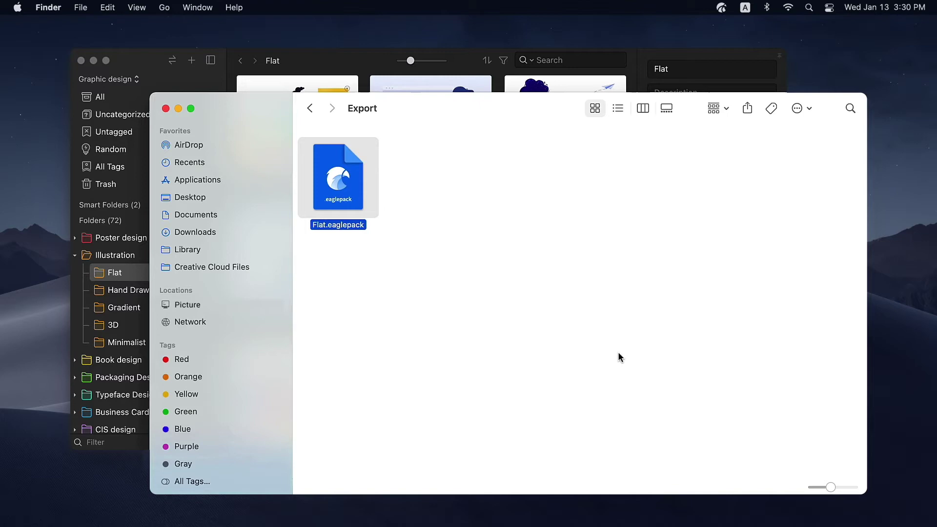
Switch to the My Inspirations library, import Flat.eaglepack from the Export folder in Finder, and show the imported Flat folder.
left_click(109, 79)
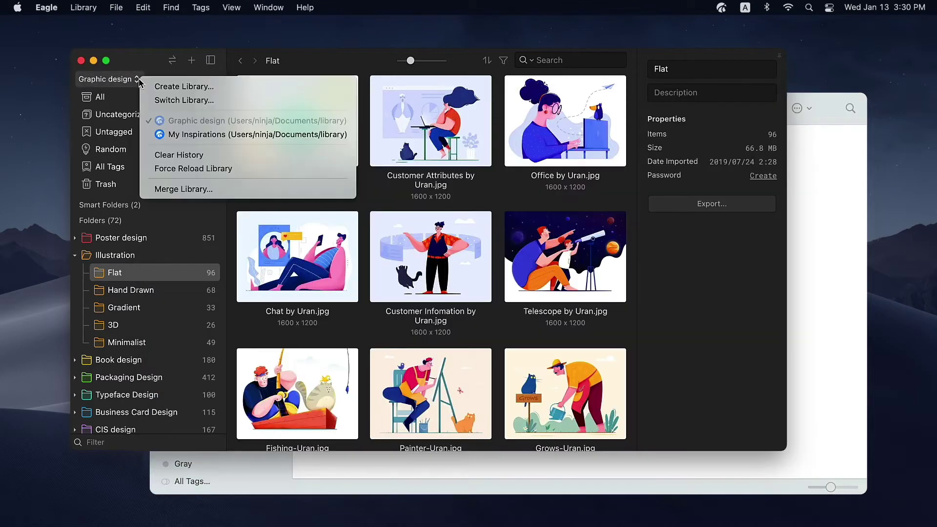
left_click(191, 136)
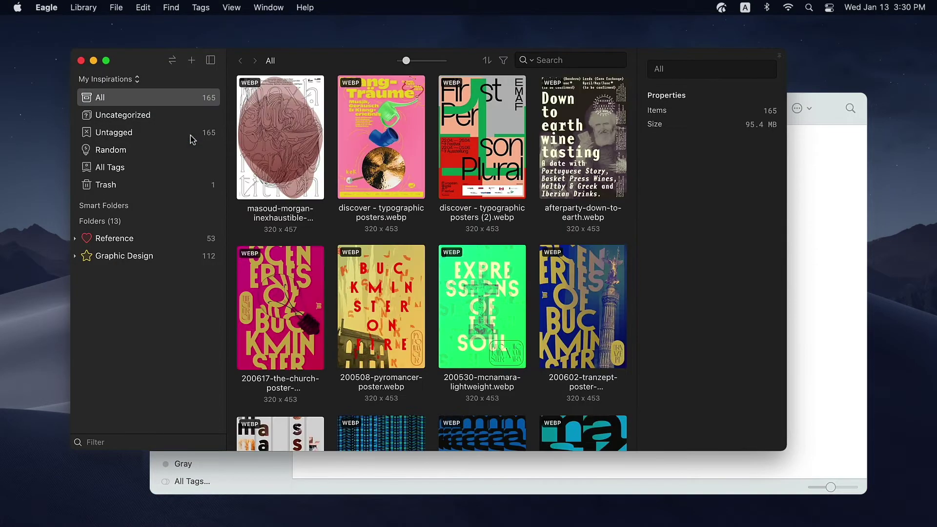
key("super+Tab")
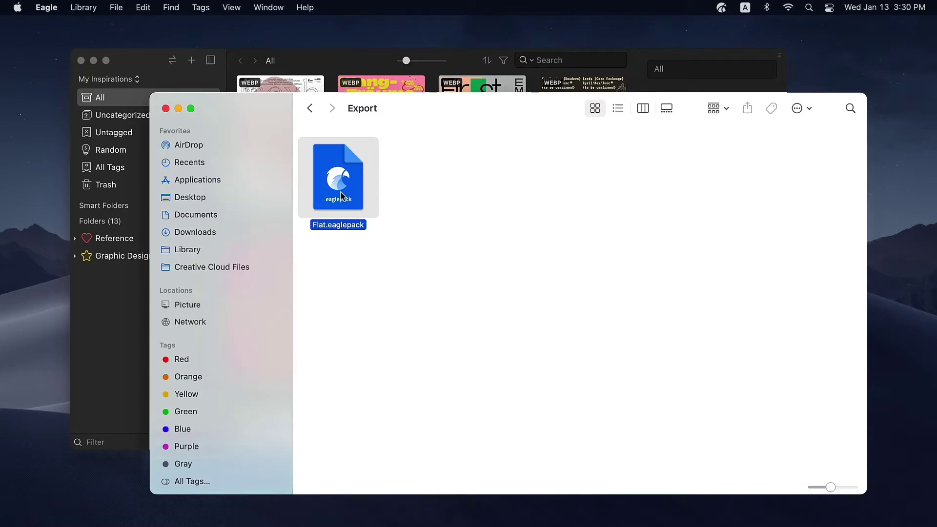
left_click_drag(341, 196, 132, 293)
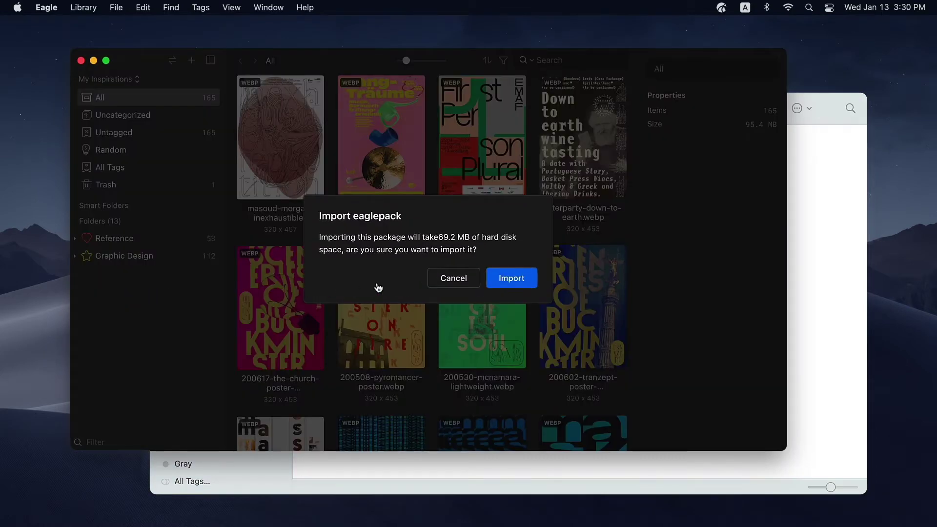
left_click(526, 283)
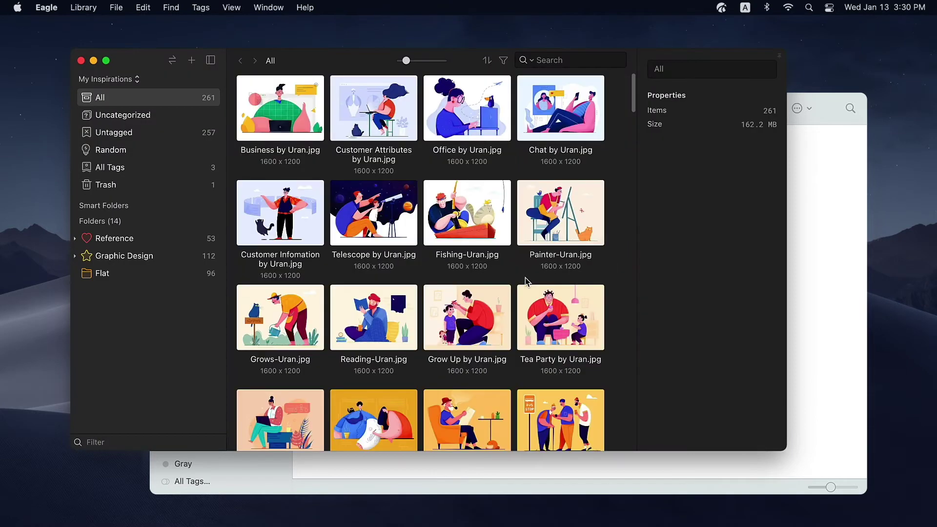
left_click(197, 274)
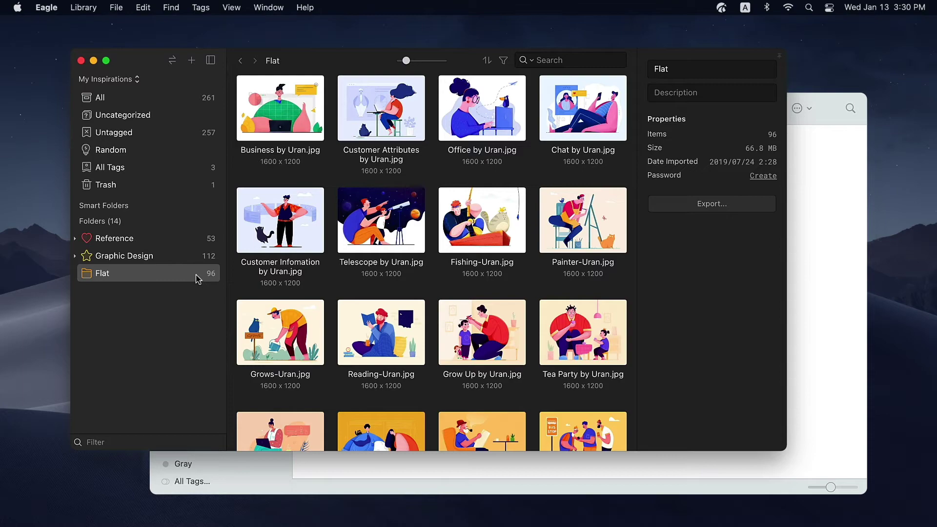
Expand the Graphic Design folder and export it with its subfolders to the Export folder on the computer.
left_click(74, 258)
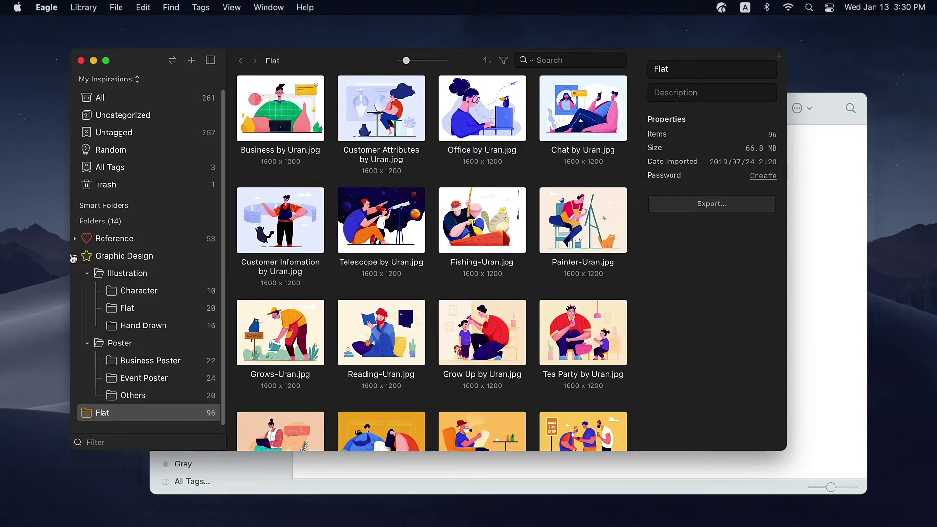
left_click(166, 259)
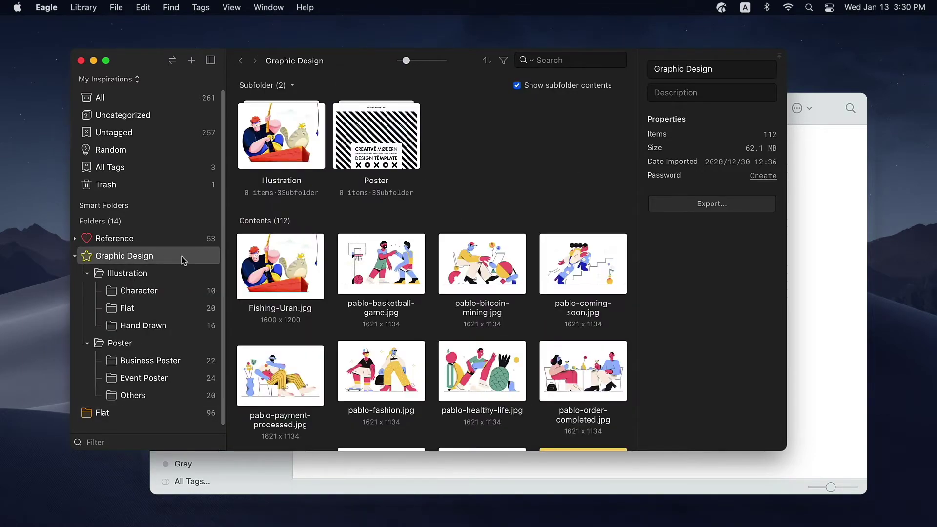
right_click(183, 260)
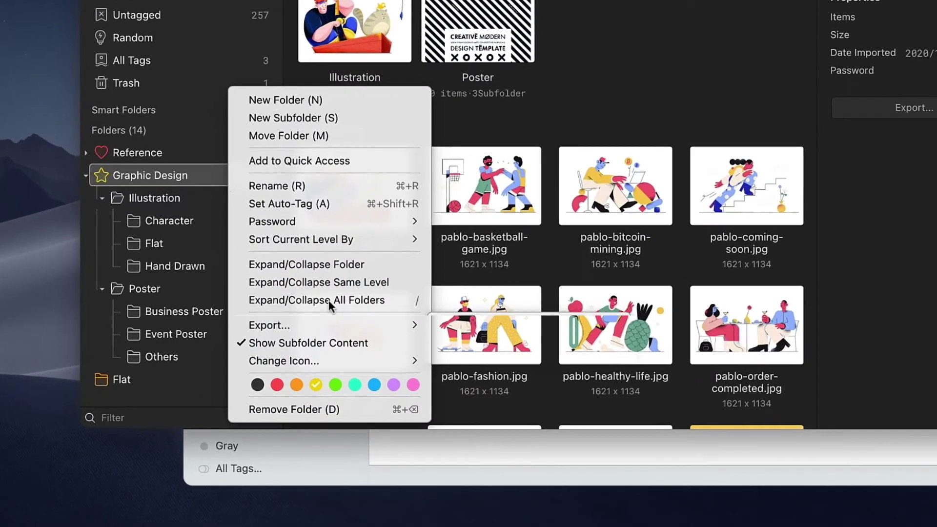
mouse_move(278, 372)
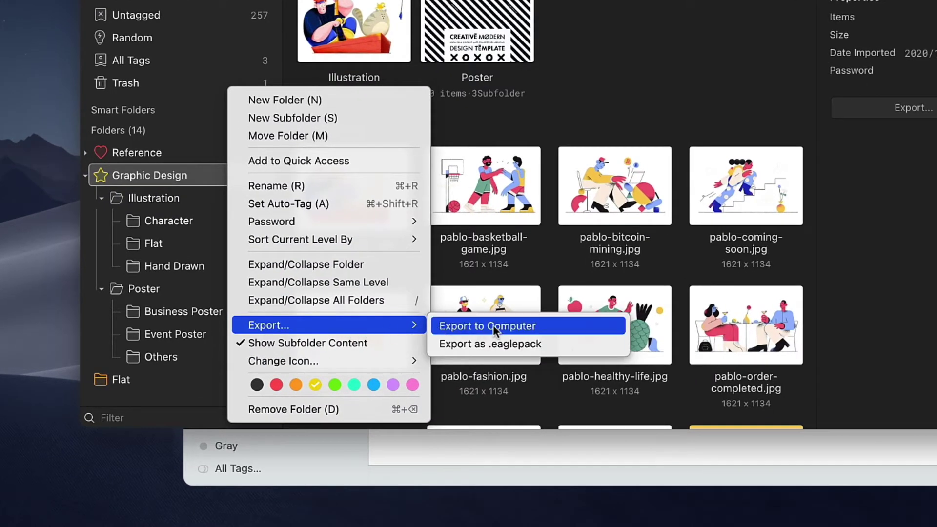
left_click(490, 325)
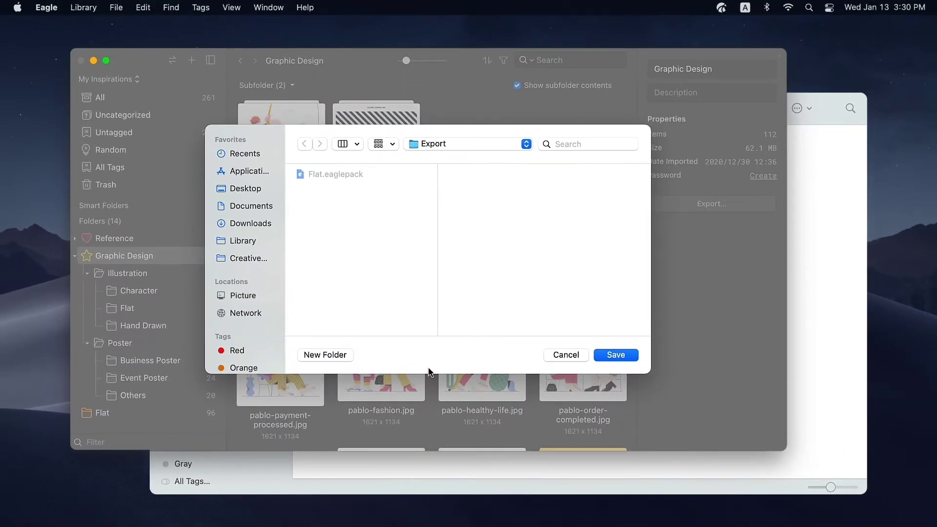
left_click(614, 355)
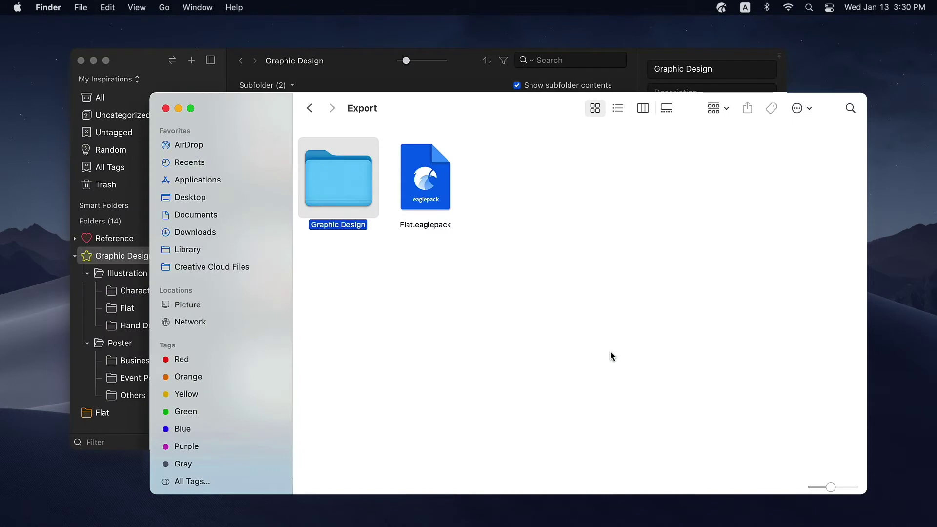
Examine the exported Graphic Design folder in Finder's column view, browsing through Illustration to its Flat subfolder.
left_click(643, 108)
left_click(657, 135)
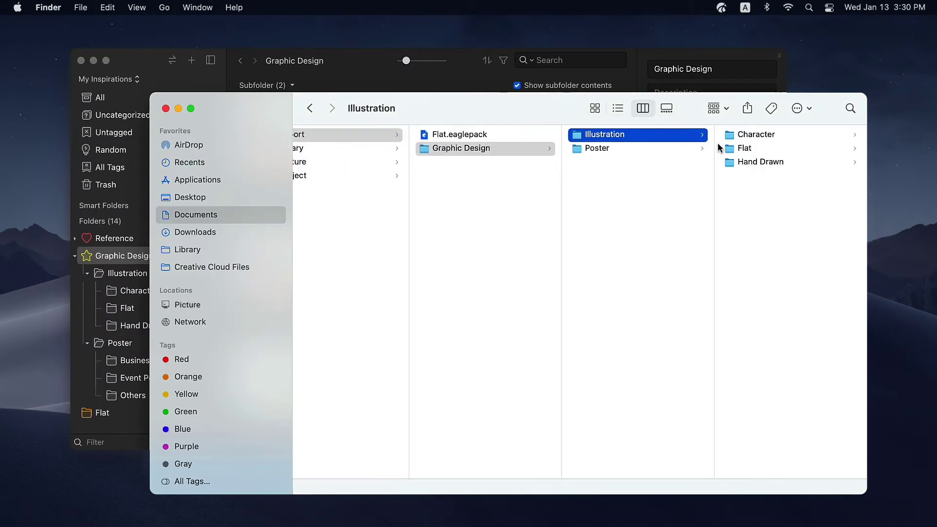
left_click(745, 149)
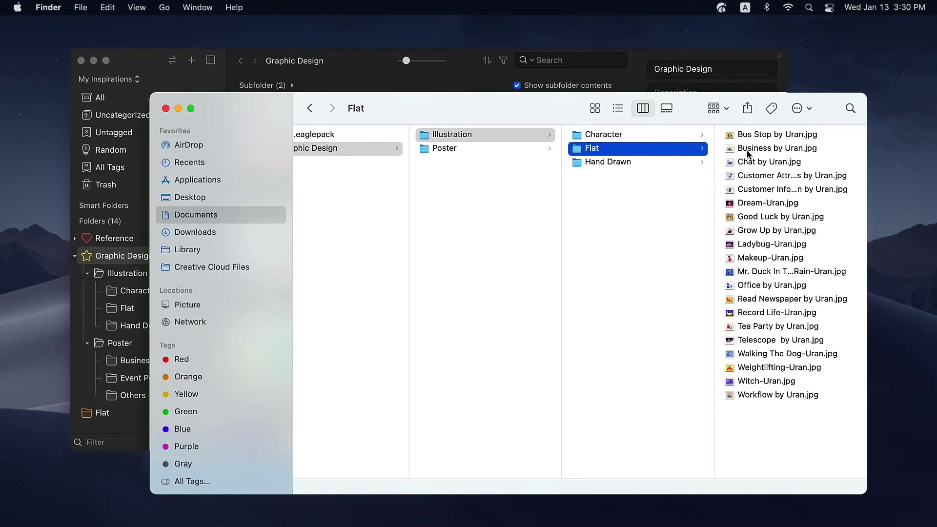
Return to Eagle and review the specified format and dimension export options for the first eight Graphic Design images, without exporting.
left_click(413, 78)
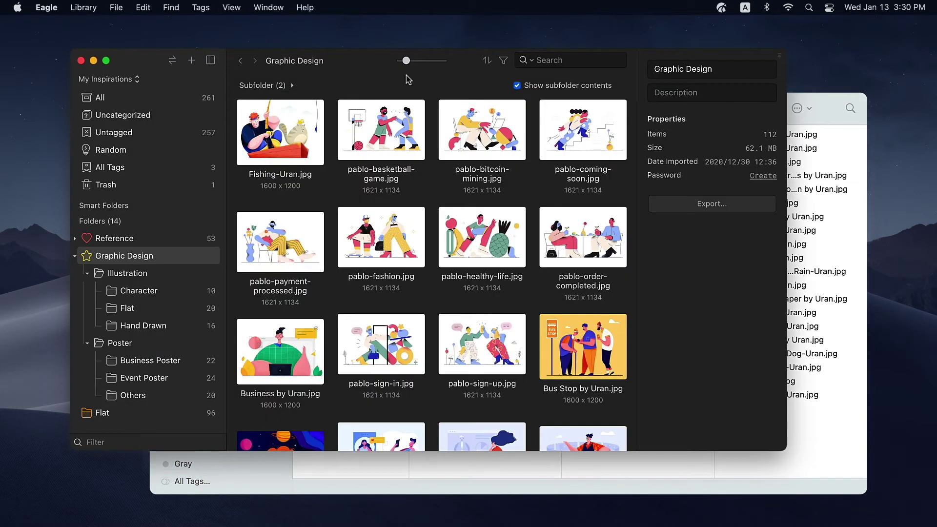
left_click_drag(230, 100, 609, 244)
right_click(385, 126)
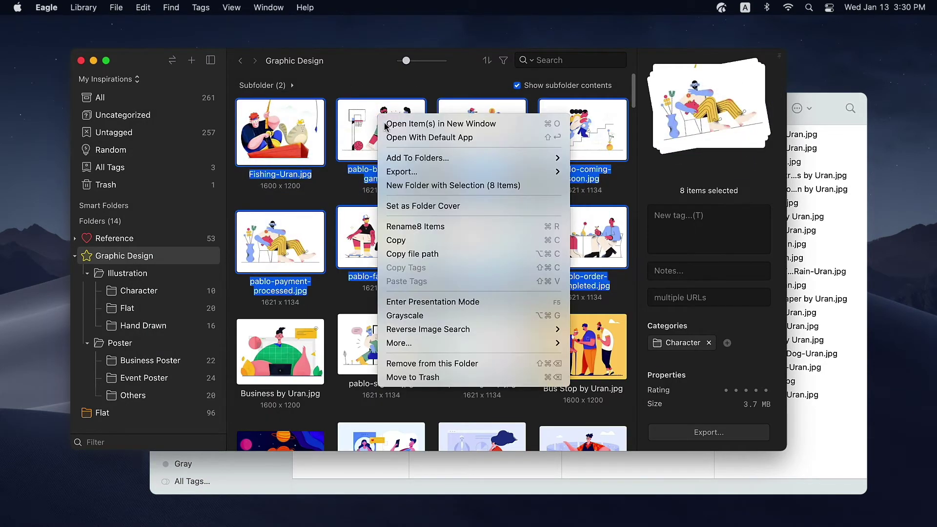
mouse_move(450, 176)
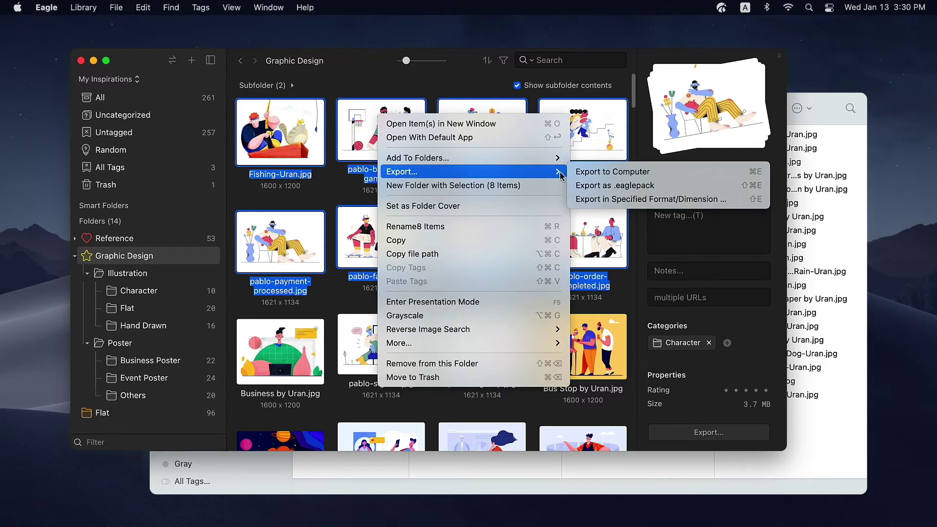
left_click(574, 199)
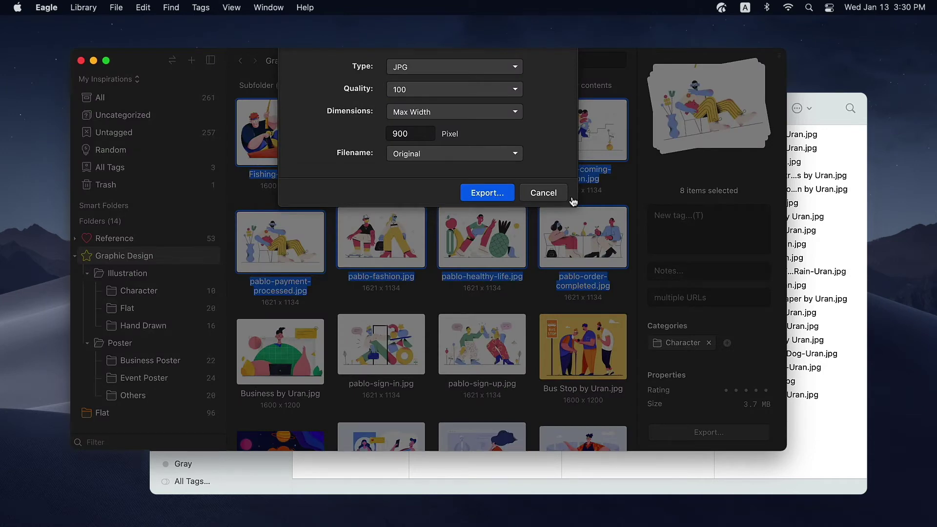
left_click(557, 195)
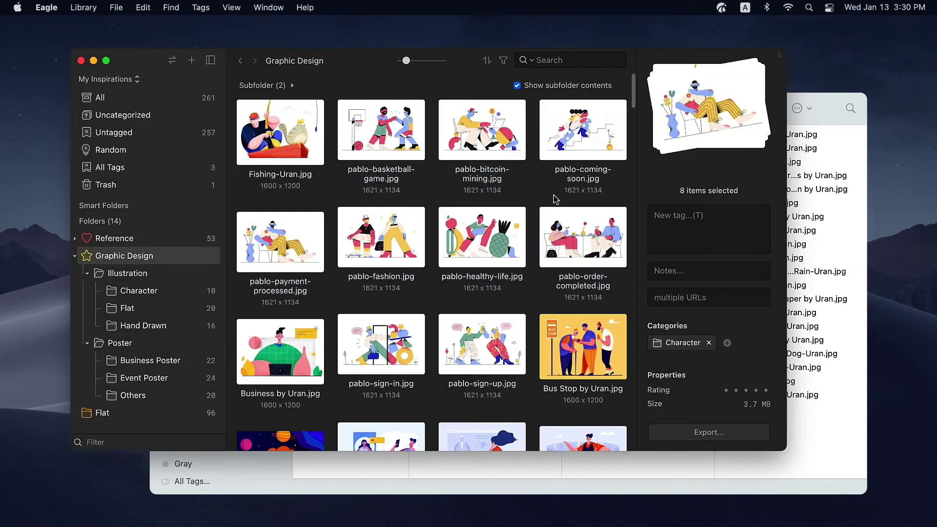